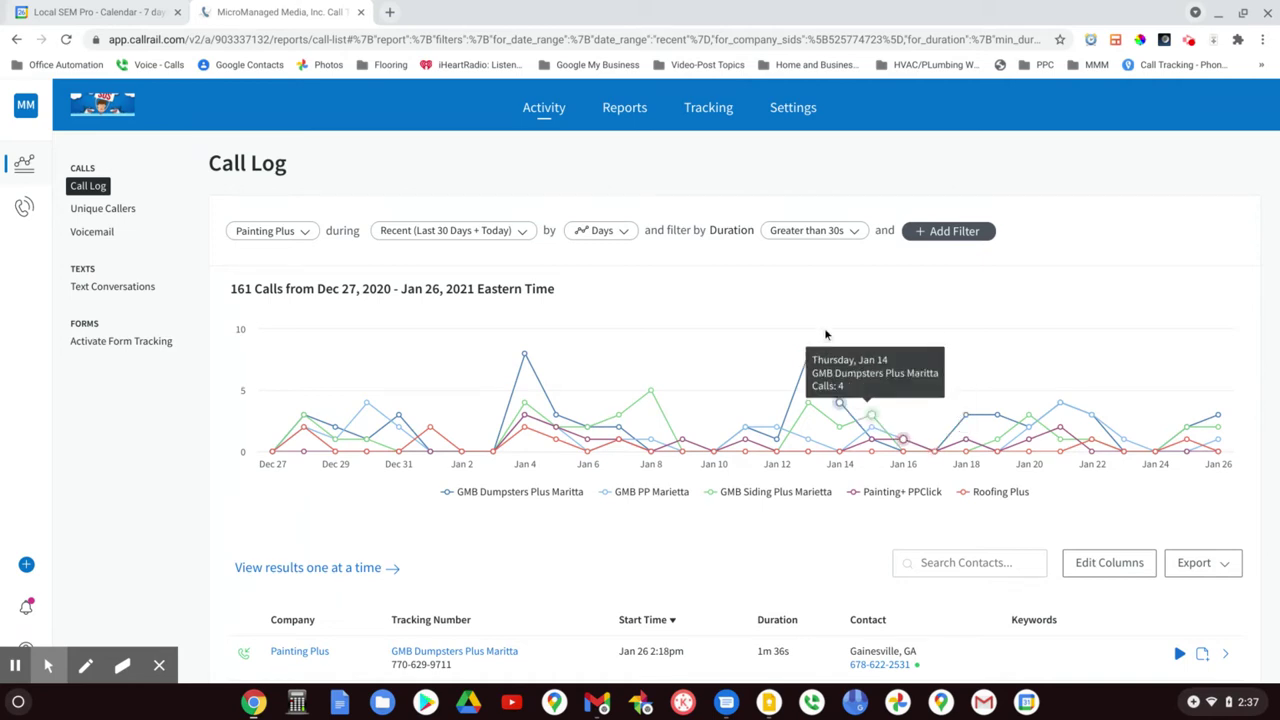
# - Examine the Painting Plus daily call chart and the first page of logged calls, comparing tracking numbers, start times and durations
pyautogui.scroll(-3, 727, 310)
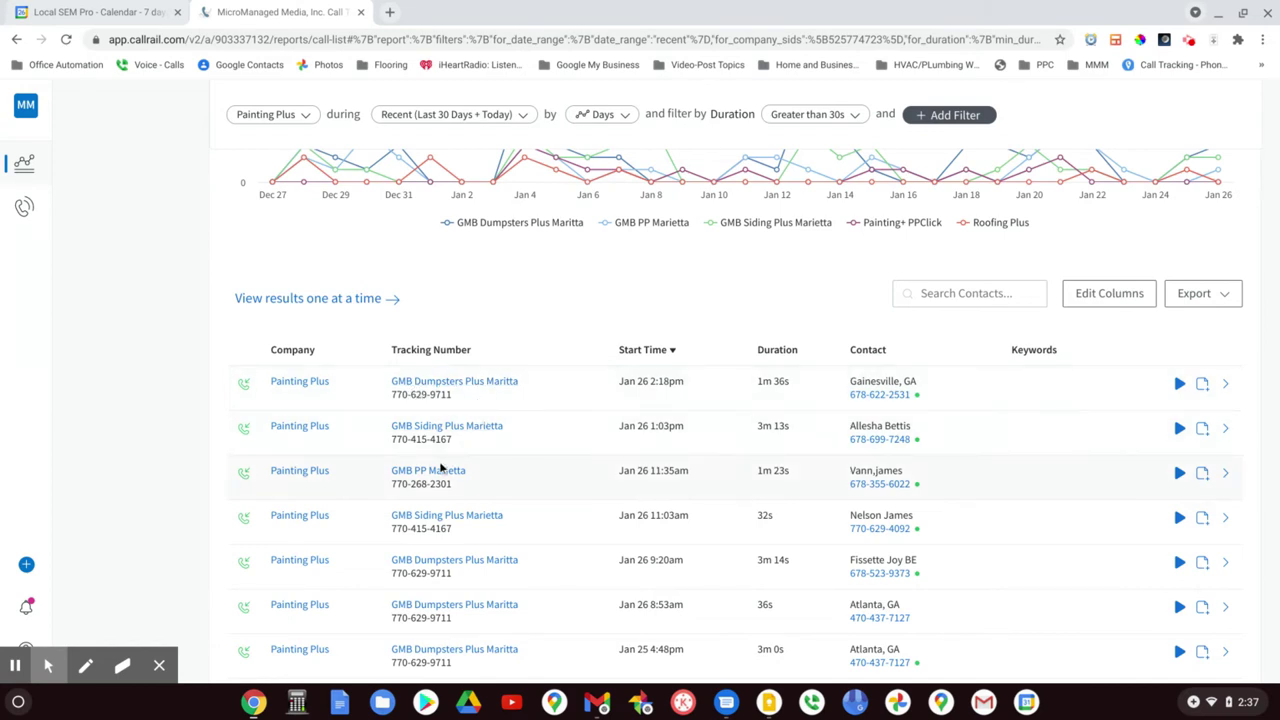
pyautogui.scroll(-1, 460, 446)
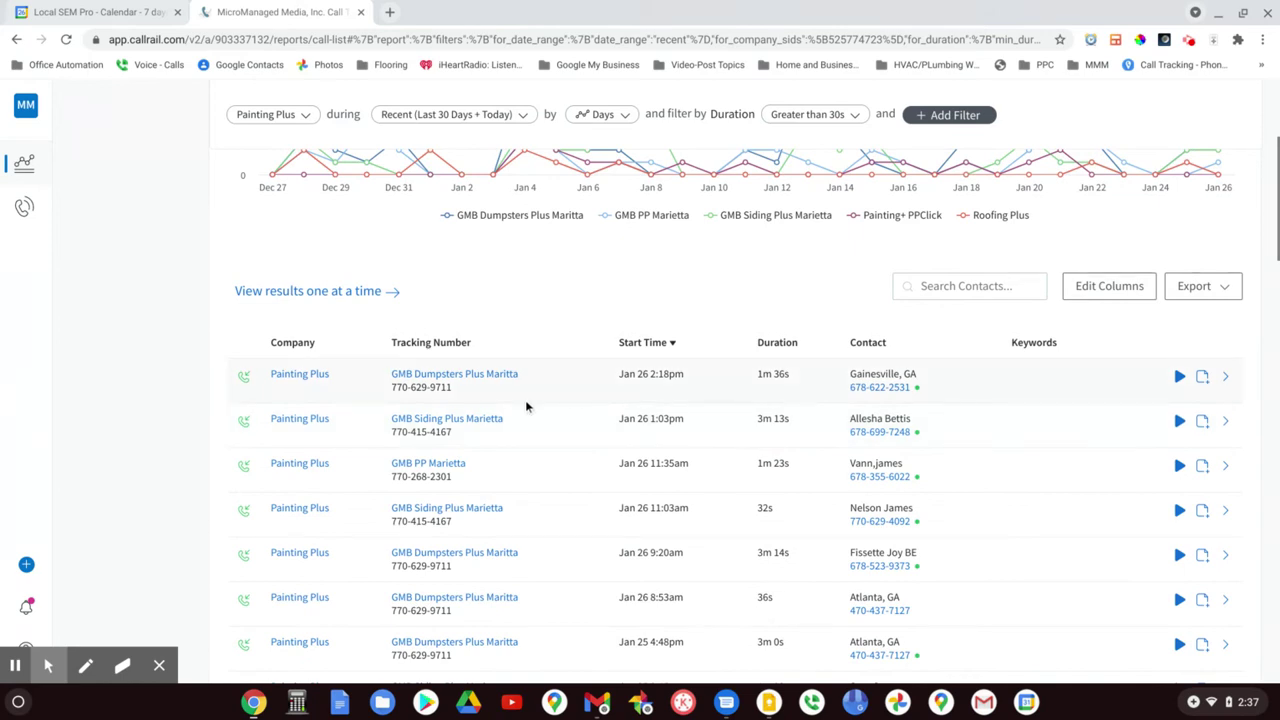
pyautogui.scroll(3, 563, 366)
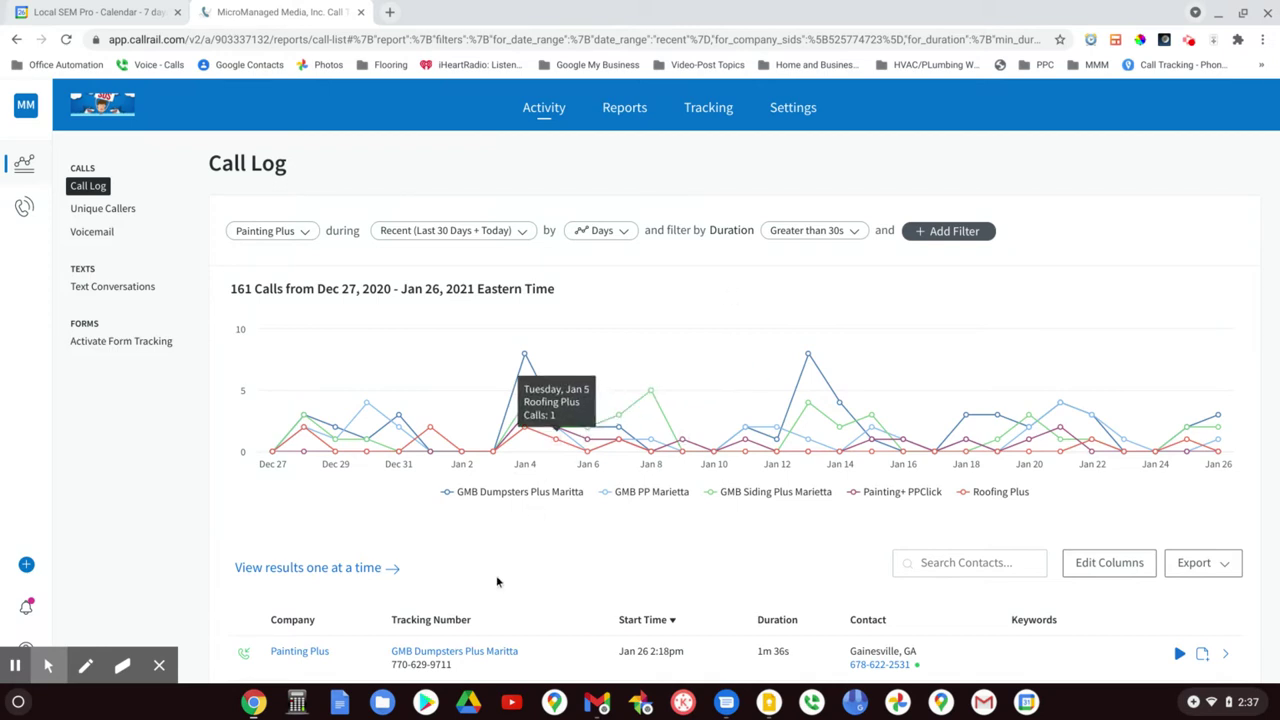
pyautogui.scroll(-2, 495, 575)
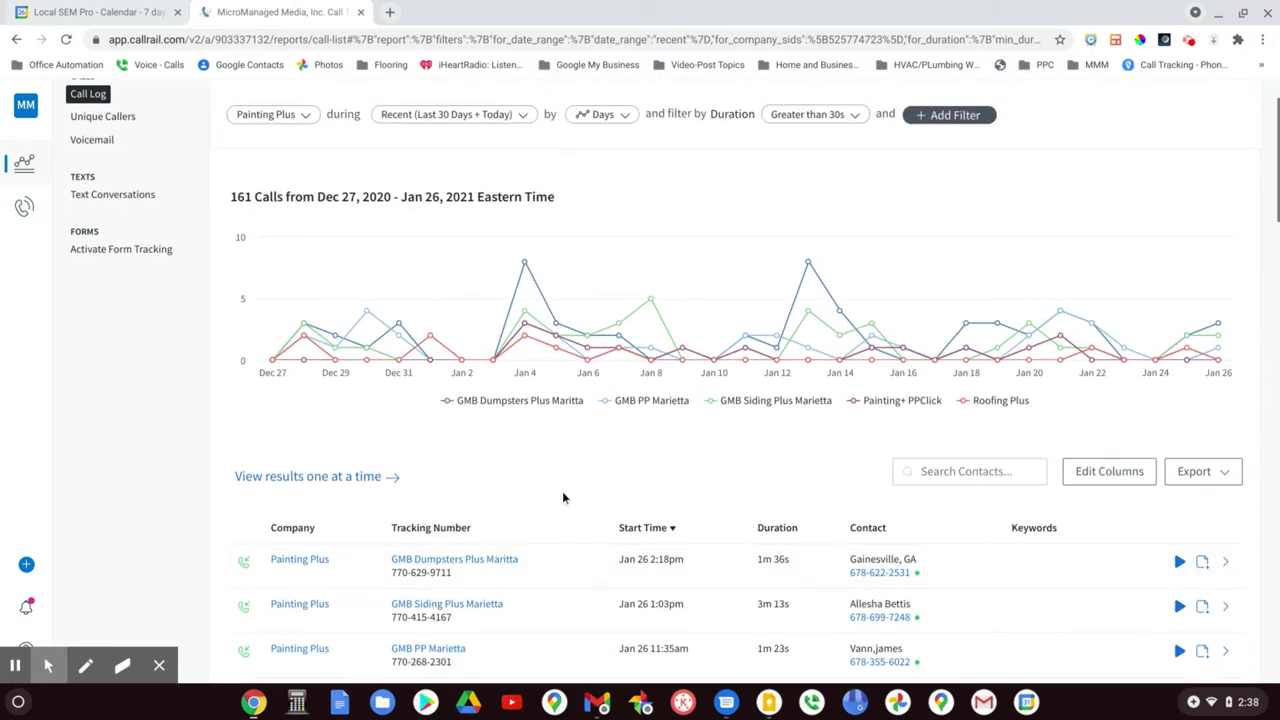
pyautogui.scroll(-2, 554, 488)
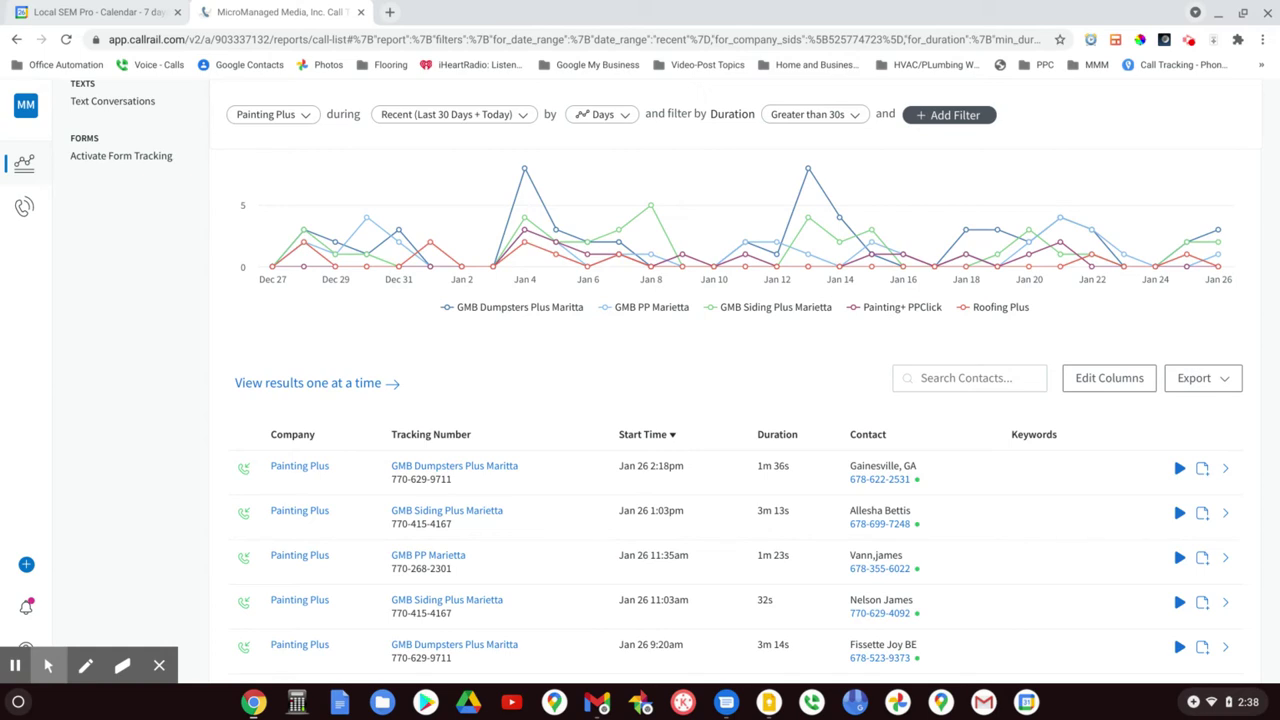
pyautogui.scroll(-1, 560, 379)
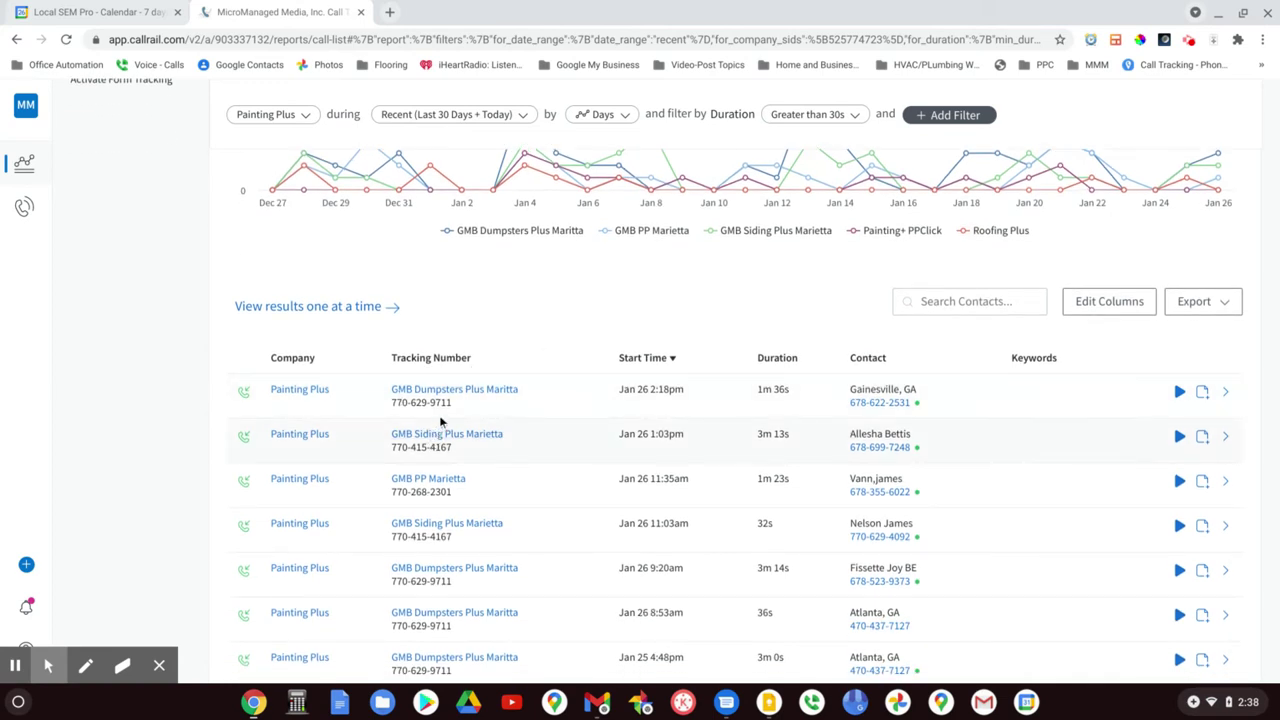
pyautogui.scroll(-1, 437, 486)
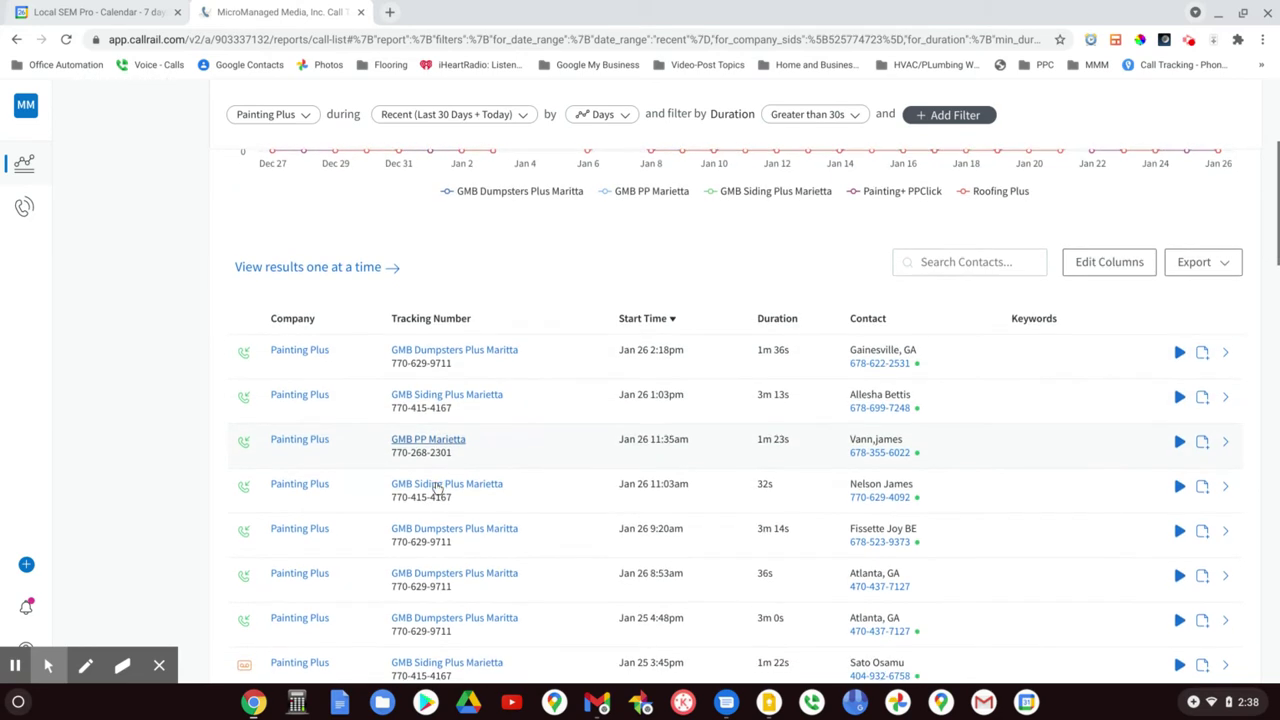
pyautogui.scroll(-2, 448, 508)
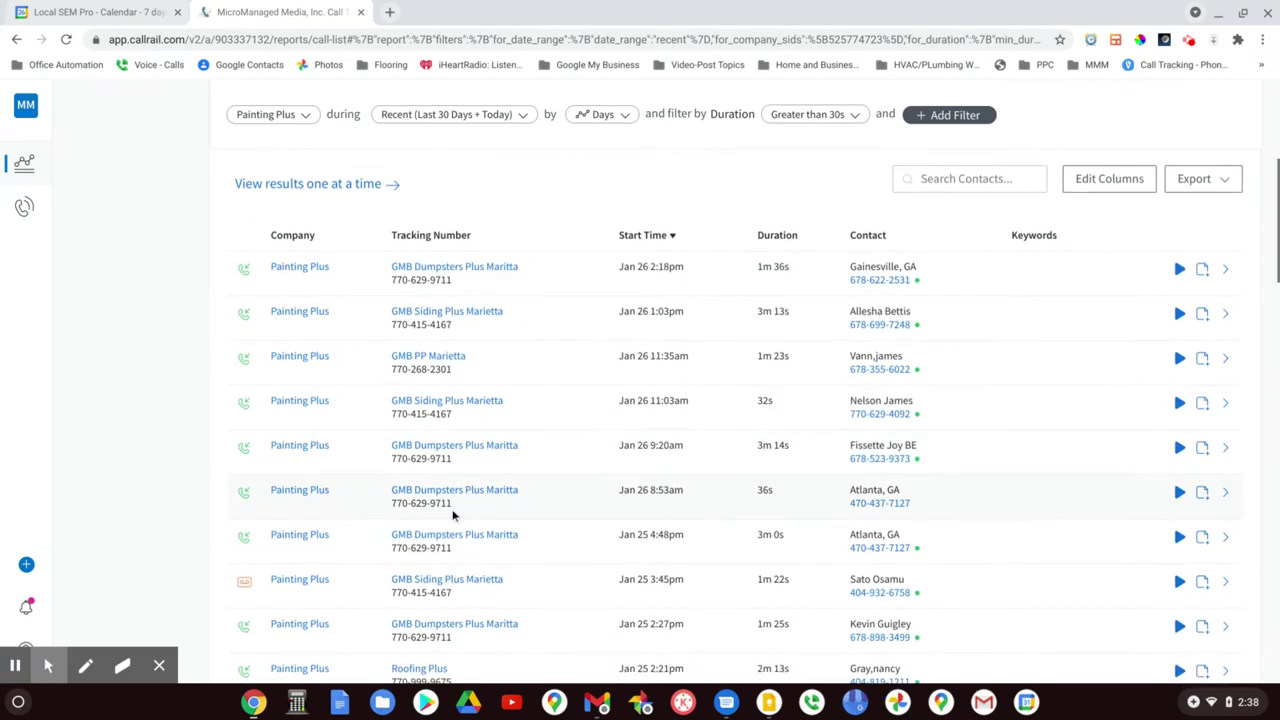
pyautogui.scroll(-3, 453, 515)
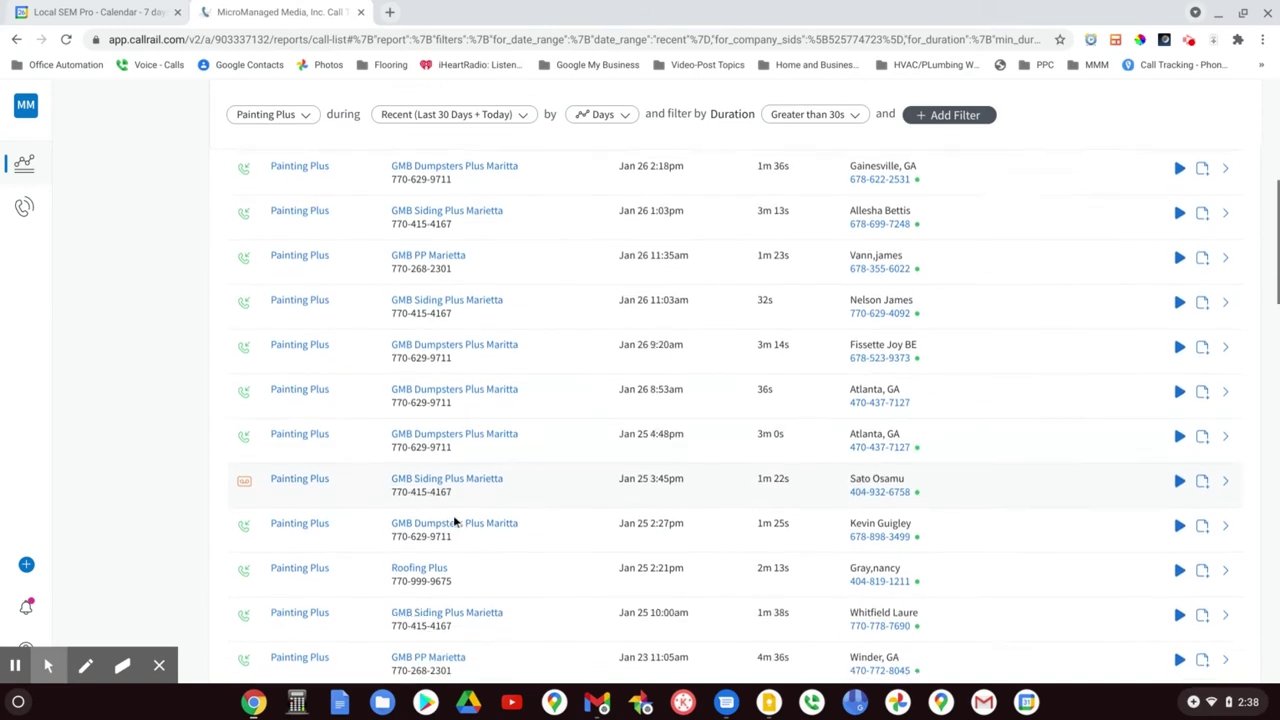
pyautogui.scroll(-2, 456, 520)
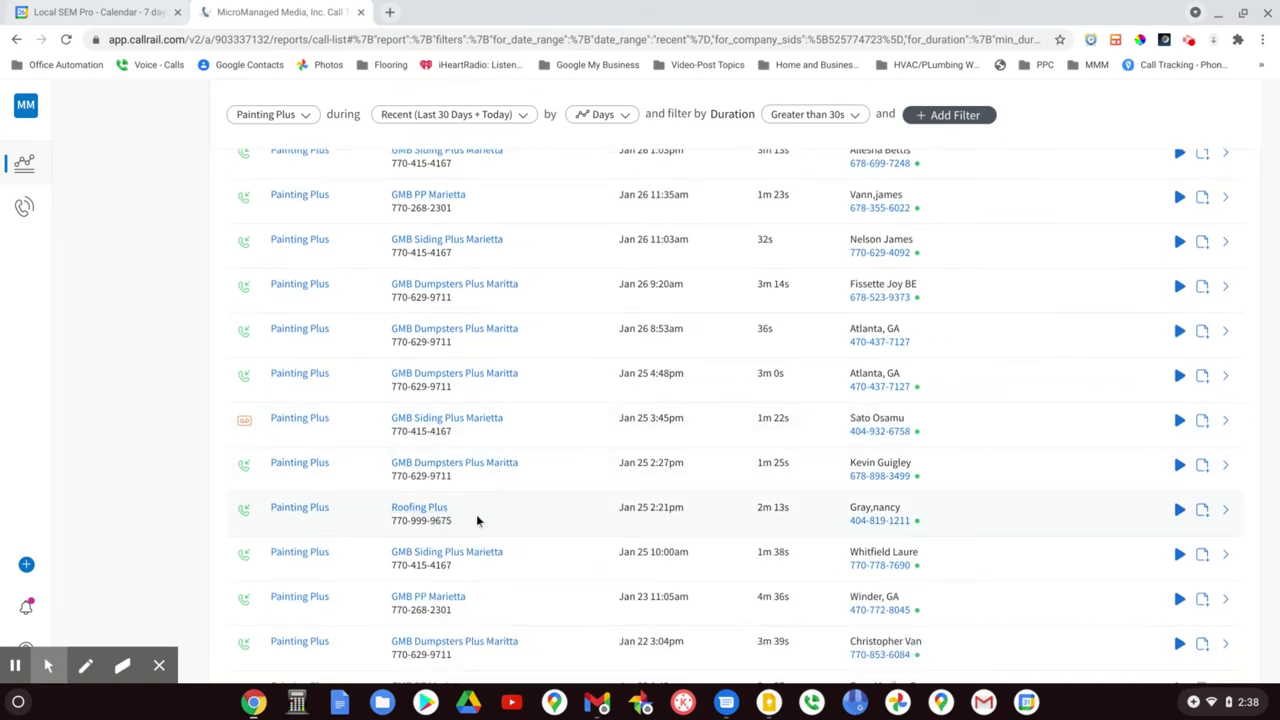
pyautogui.scroll(-1, 476, 520)
pyautogui.scroll(-1, 476, 526)
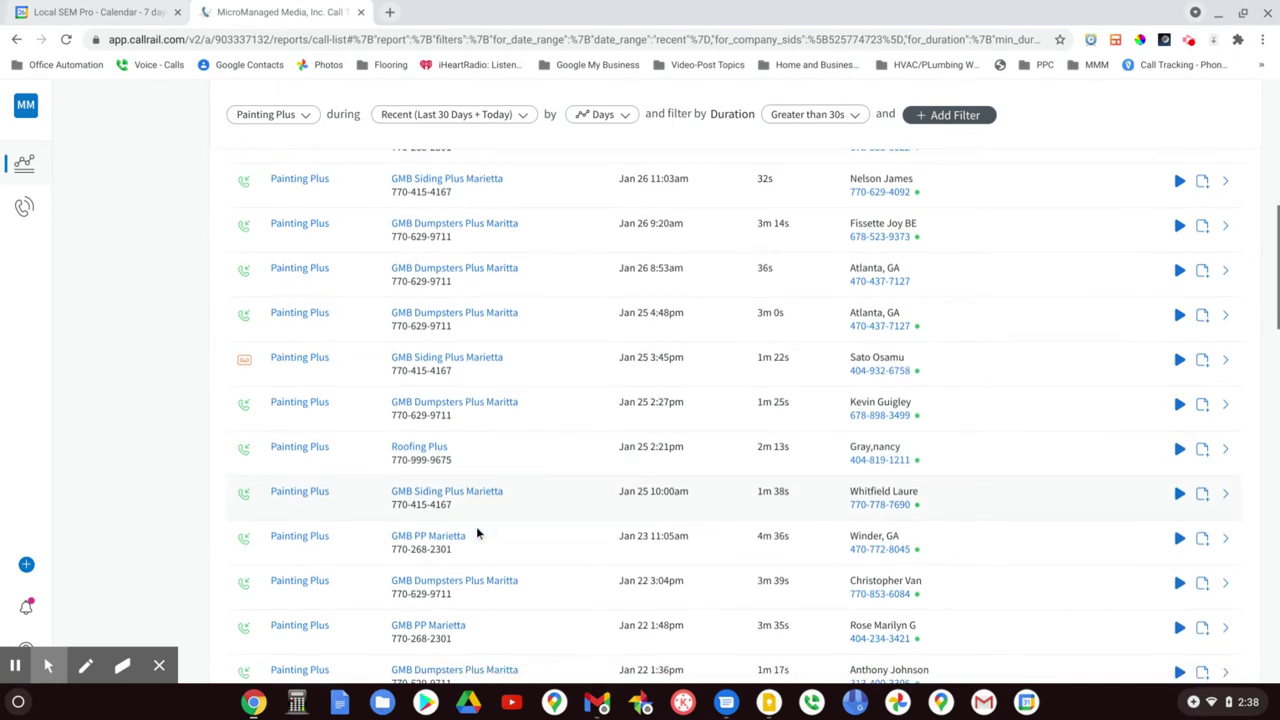
pyautogui.scroll(-4, 468, 540)
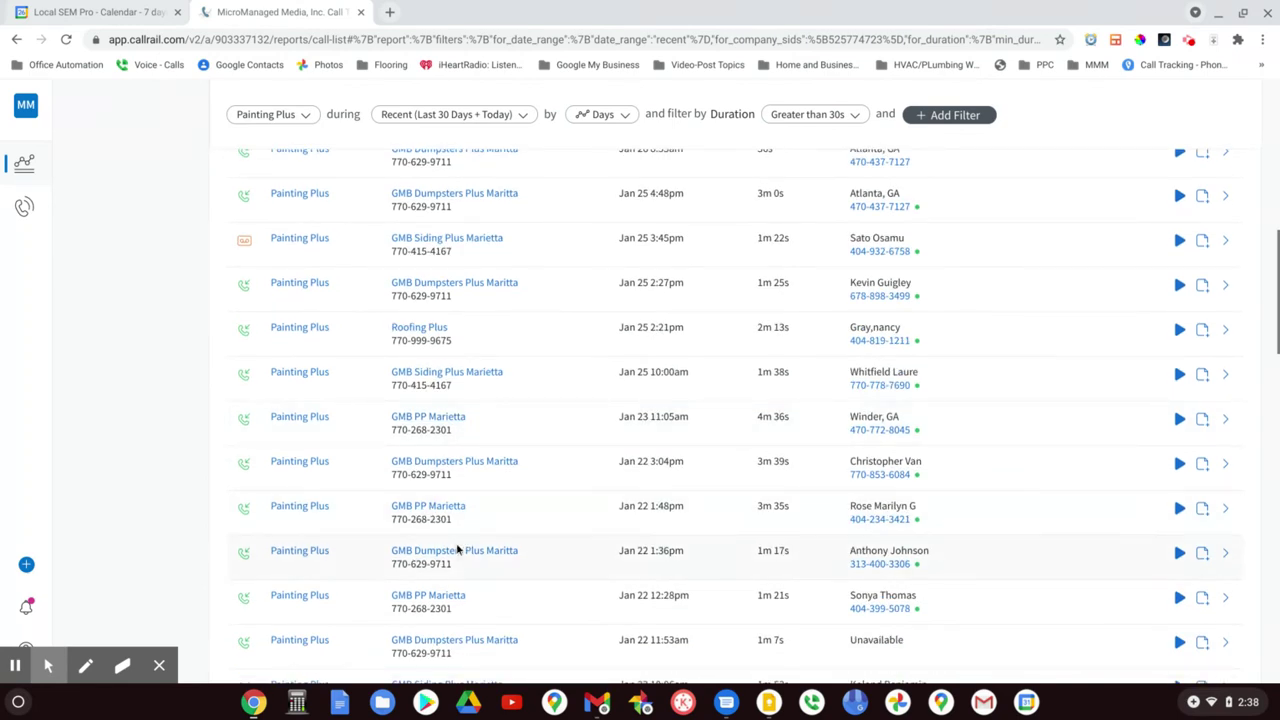
pyautogui.scroll(-2, 457, 549)
pyautogui.scroll(-4, 457, 565)
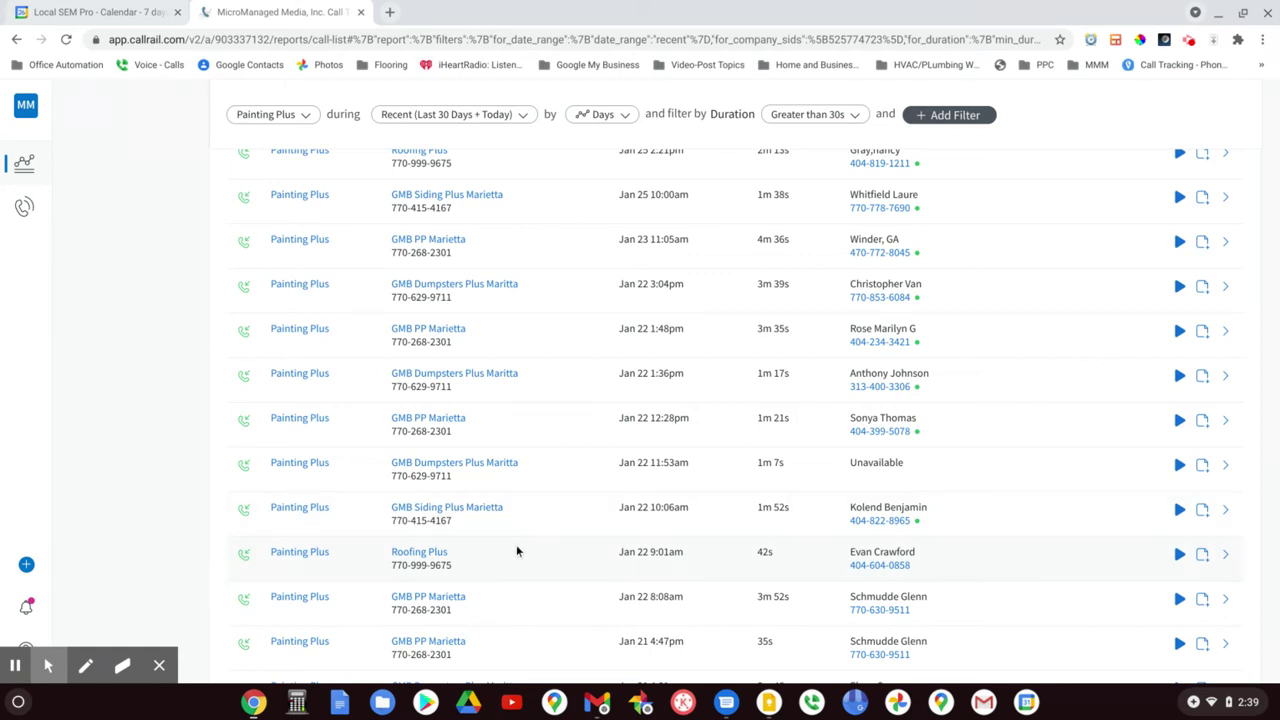
pyautogui.scroll(-3, 516, 550)
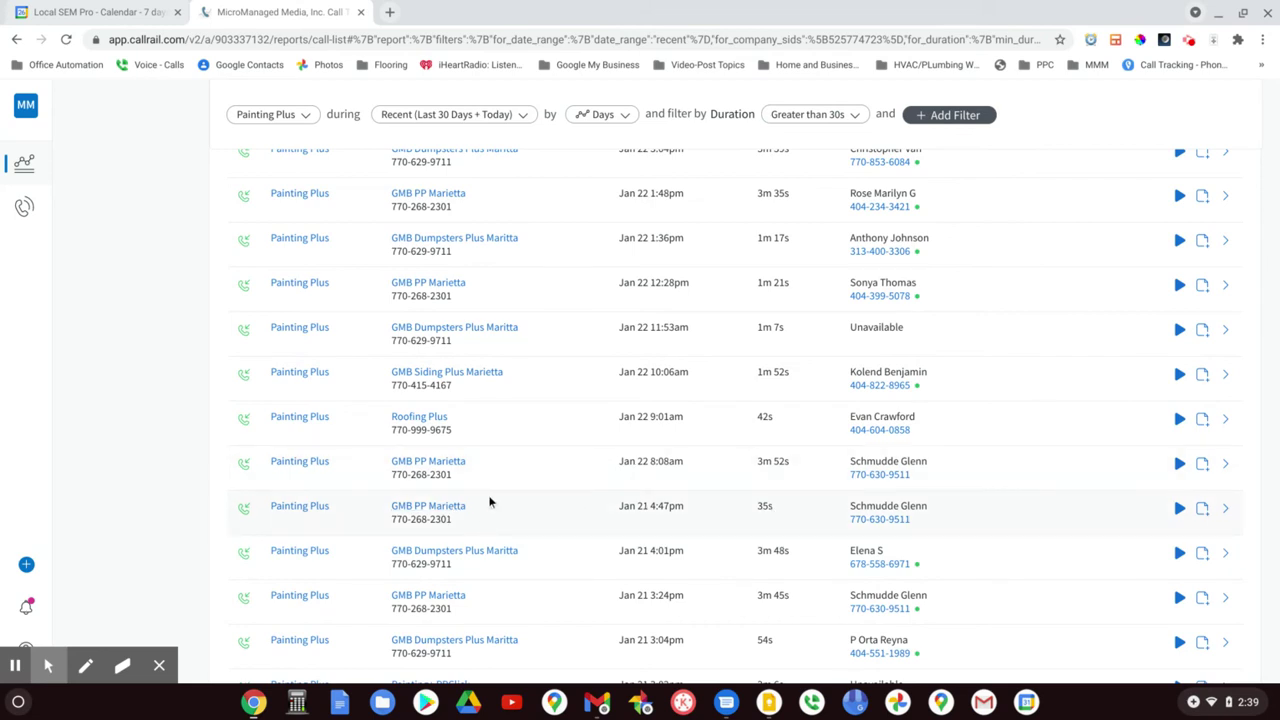
pyautogui.scroll(-3, 494, 500)
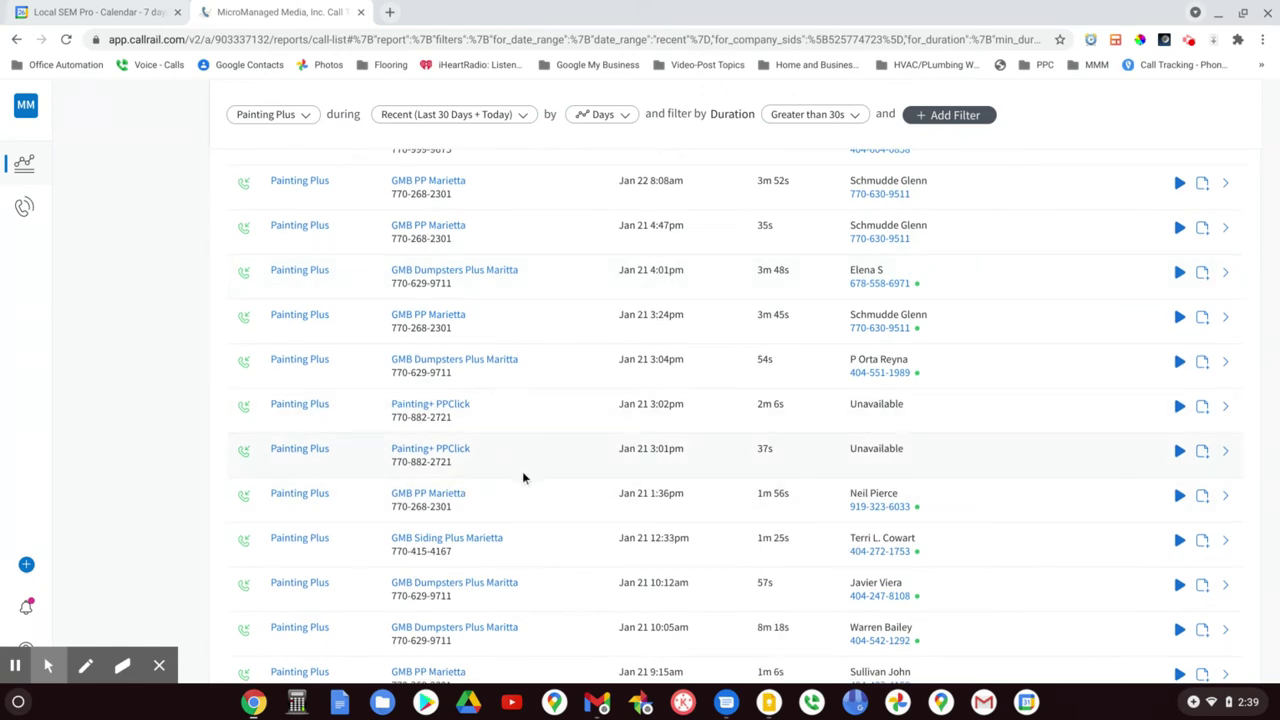
pyautogui.scroll(-1, 511, 536)
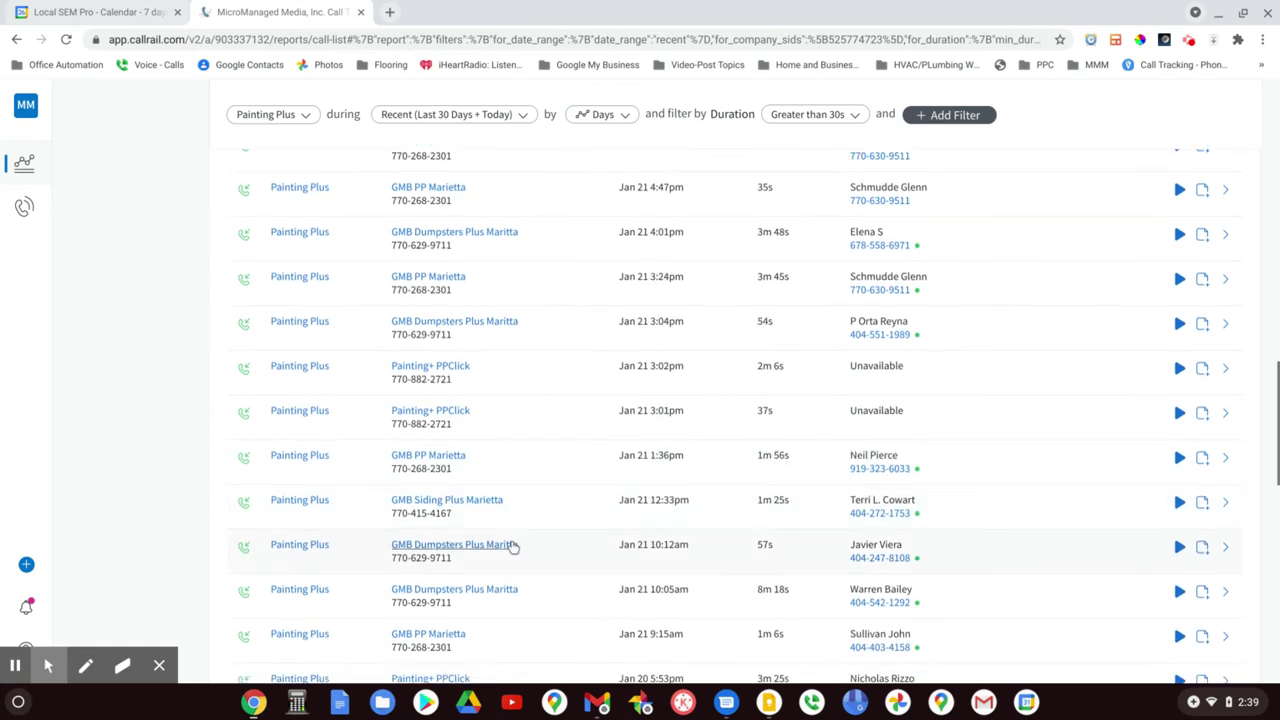
pyautogui.scroll(-1, 513, 549)
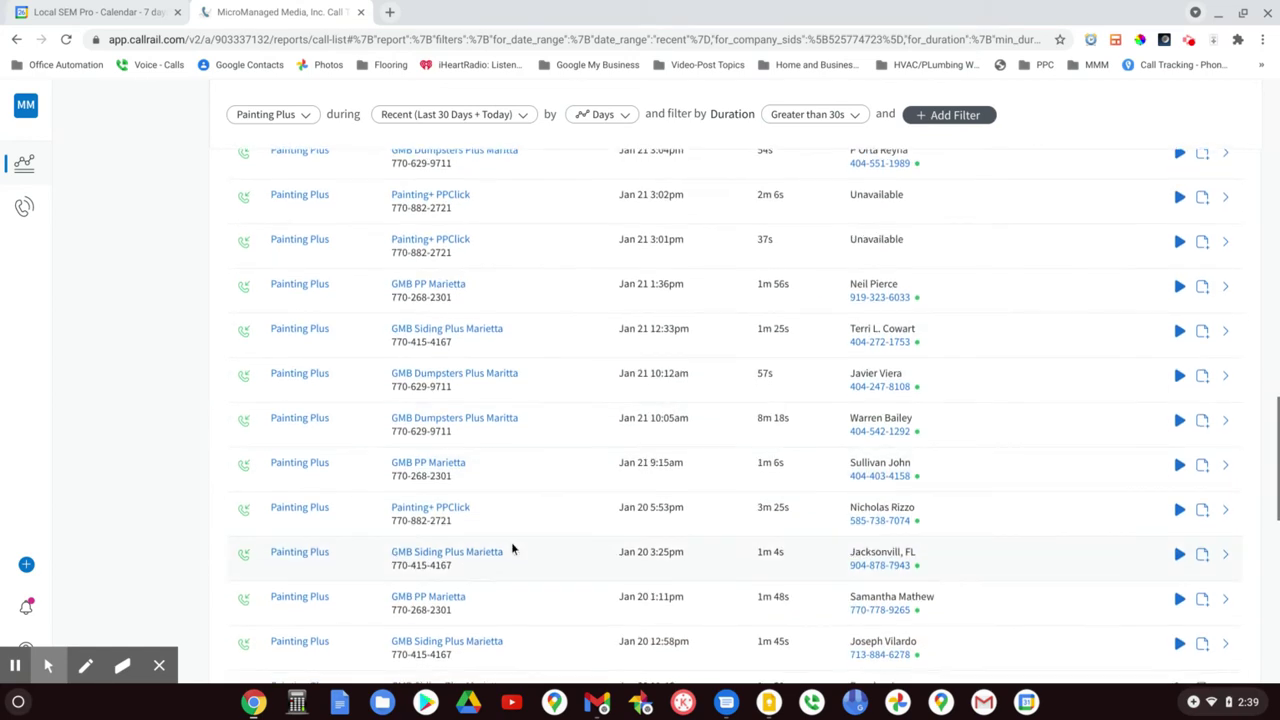
pyautogui.scroll(-1, 511, 548)
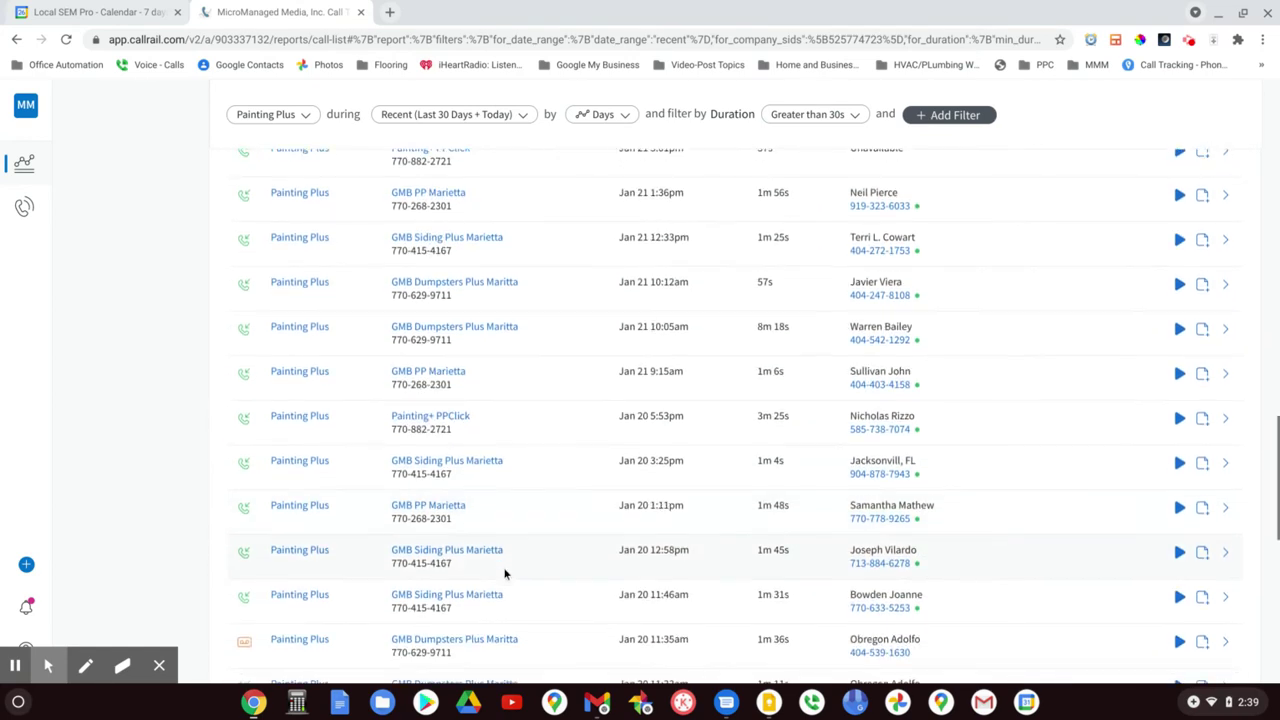
pyautogui.scroll(-1, 505, 578)
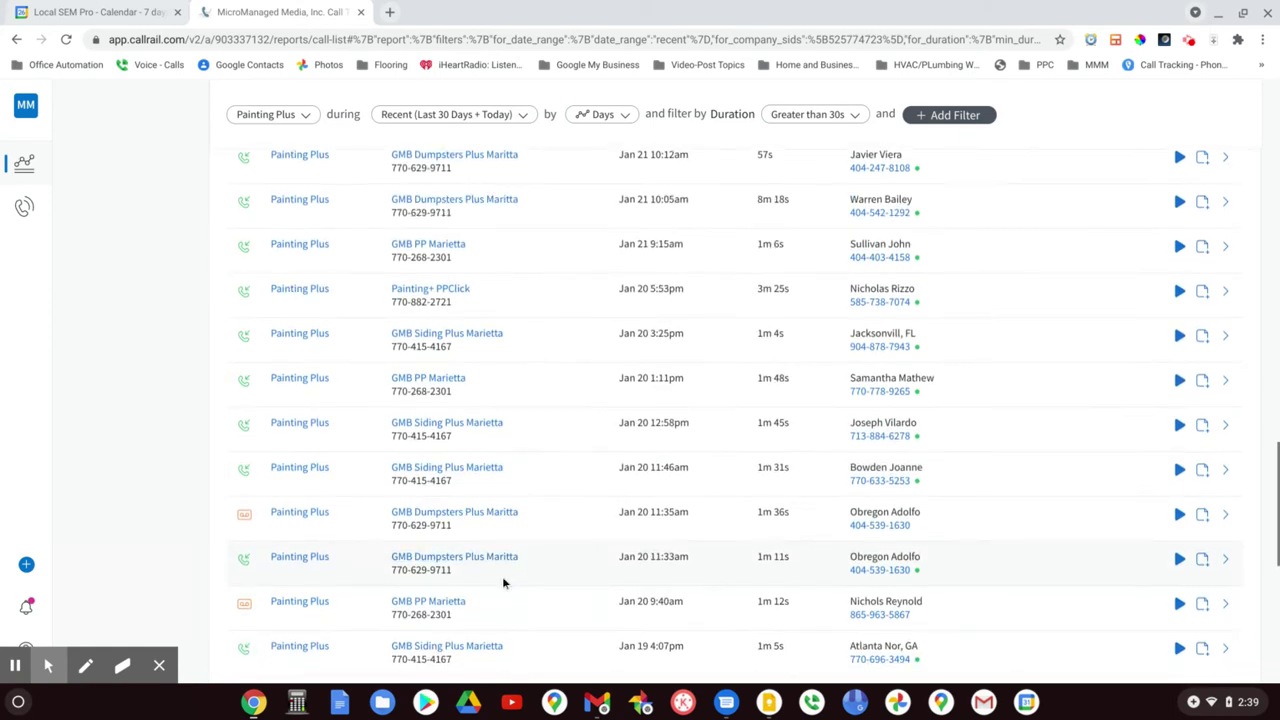
pyautogui.scroll(-2, 505, 581)
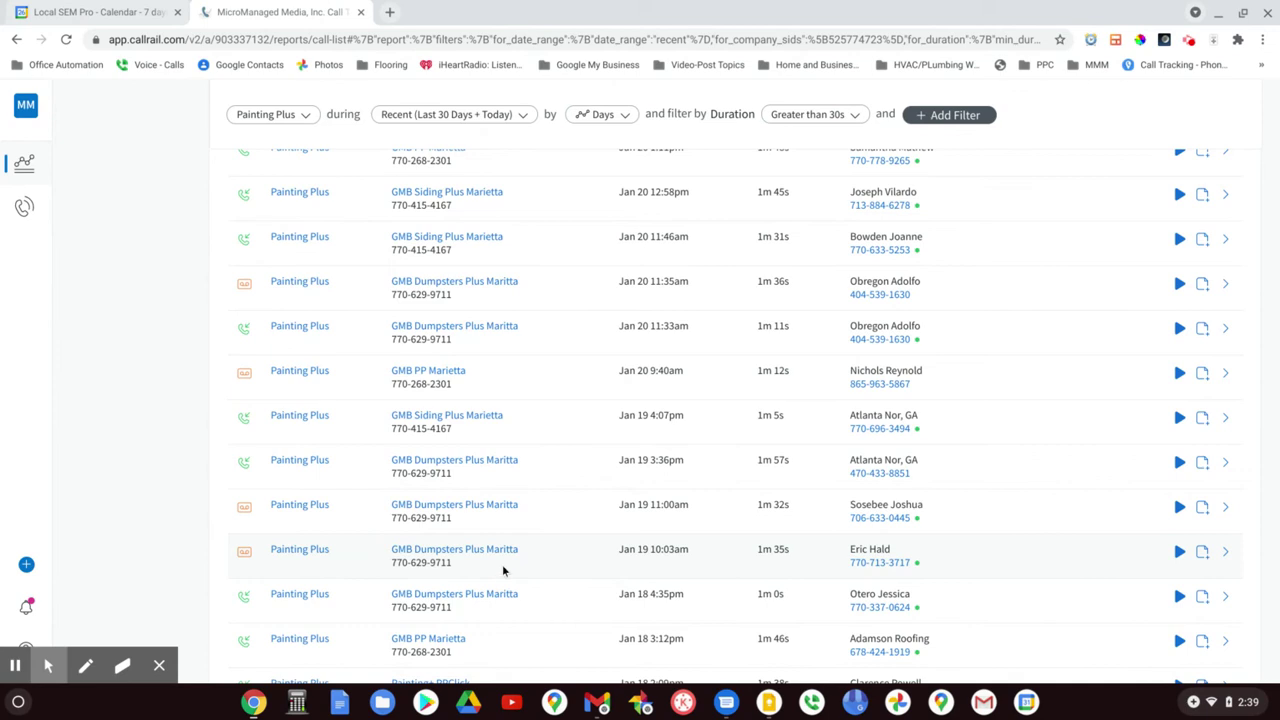
pyautogui.scroll(1, 502, 564)
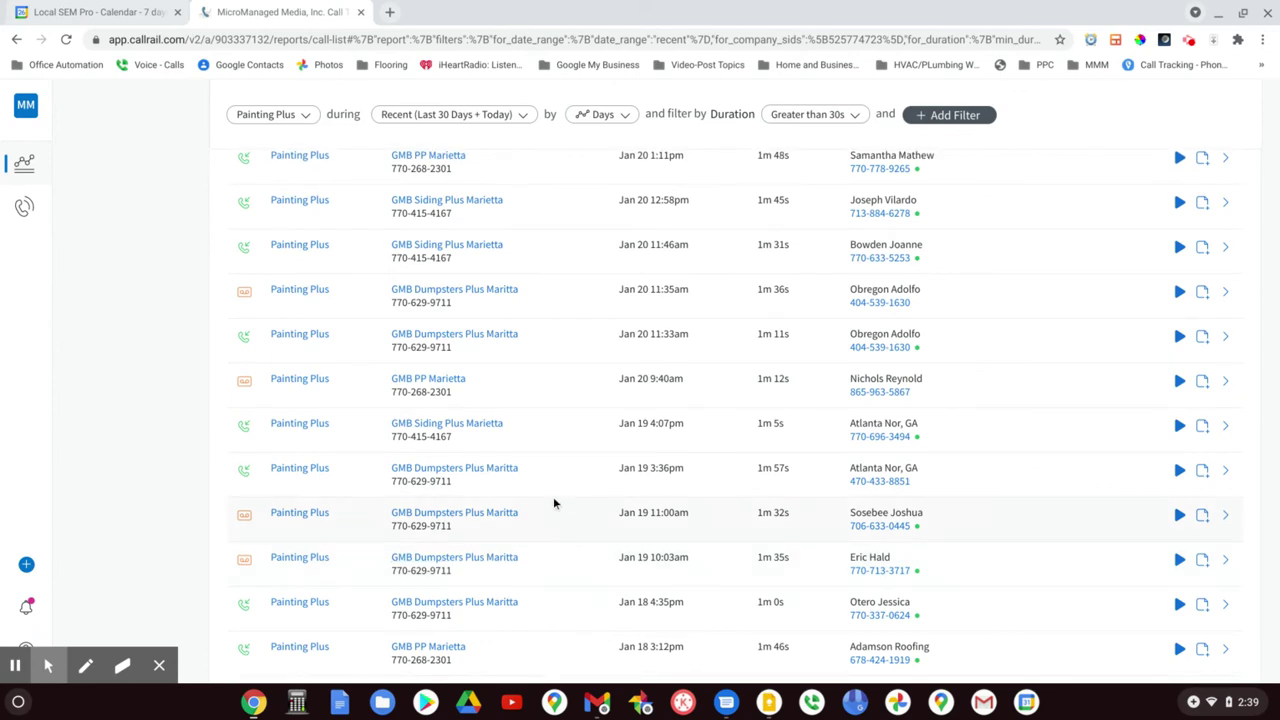
pyautogui.scroll(-3, 553, 500)
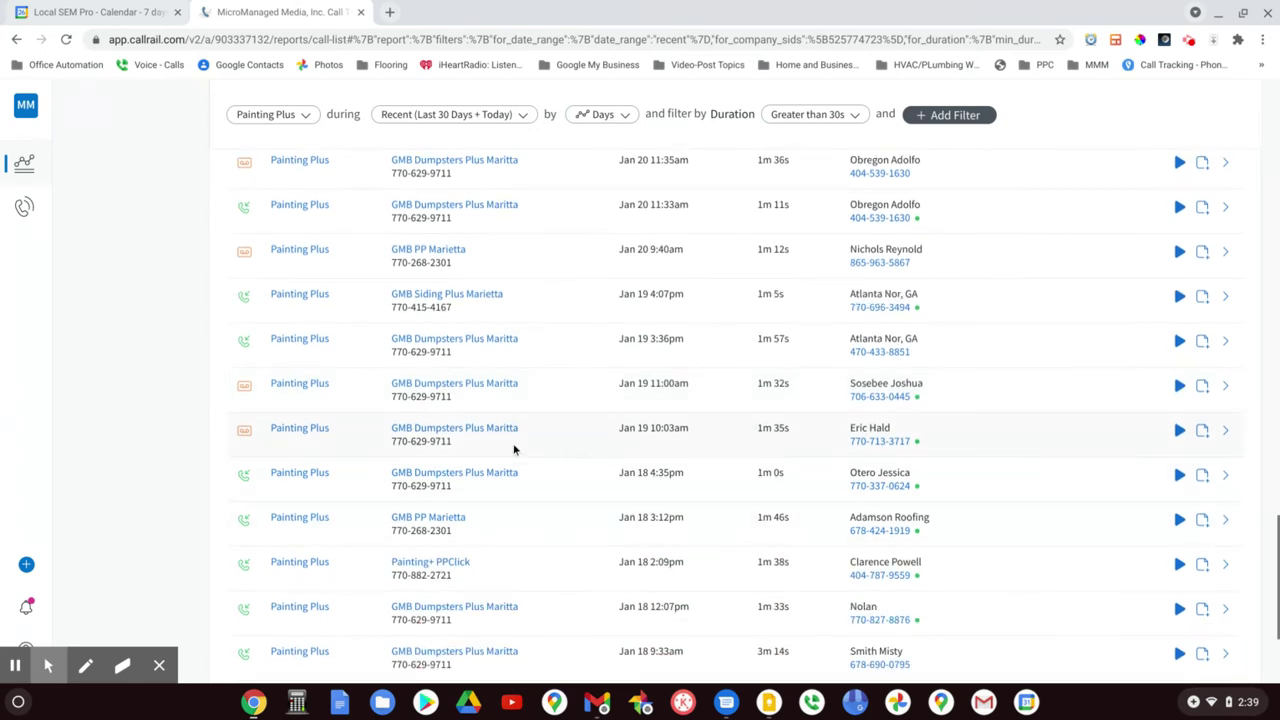
pyautogui.scroll(-2, 514, 449)
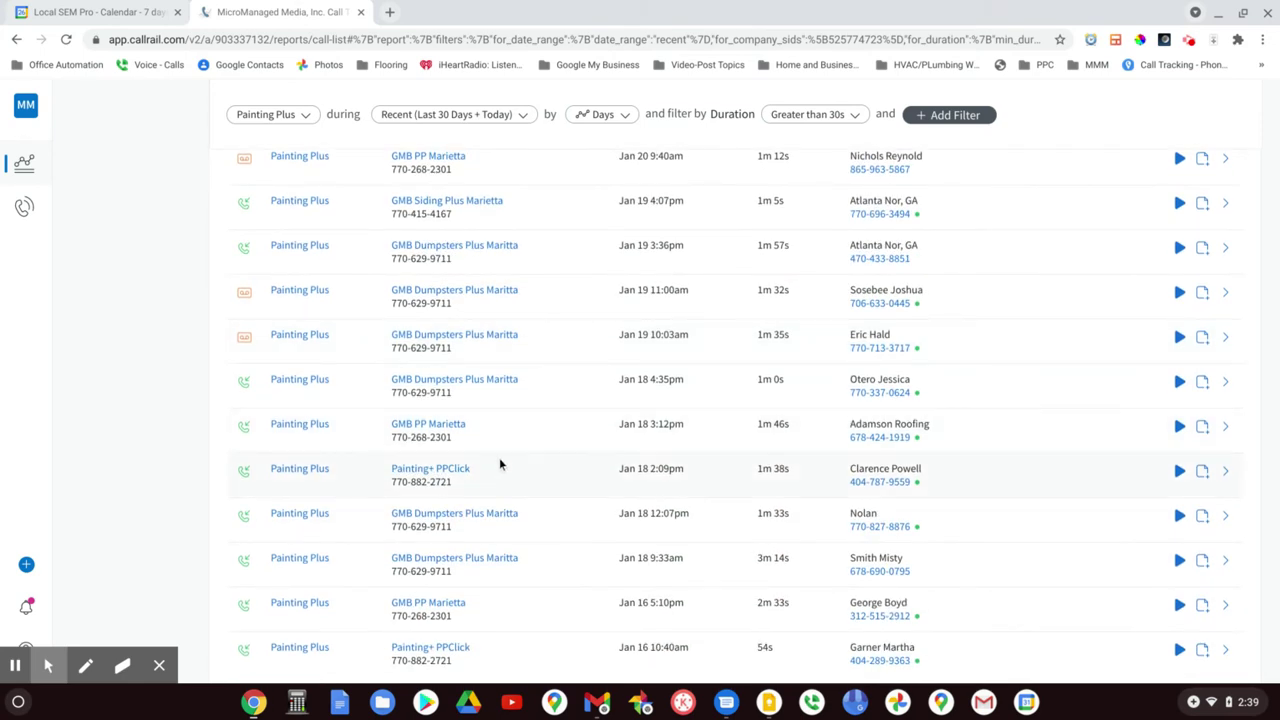
pyautogui.scroll(-2, 493, 494)
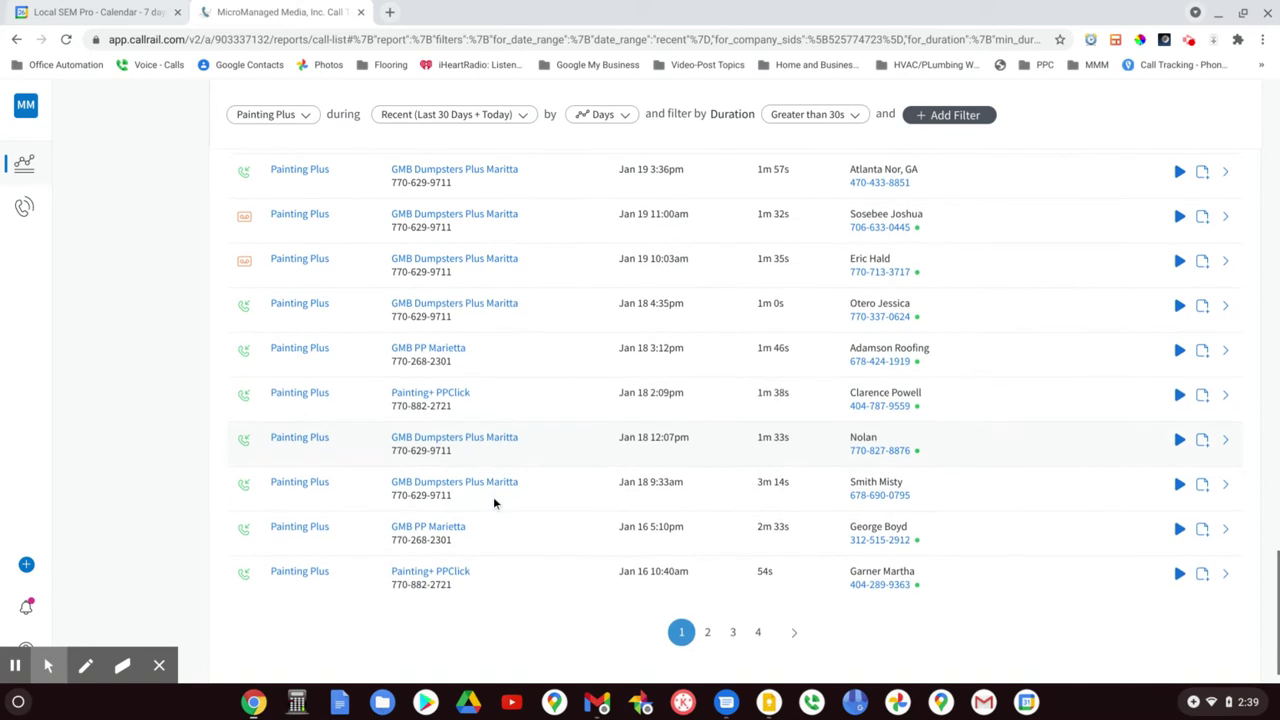
# - Open page 2 of the call log, review its calls by tracking number and duration, and return to the daily call chart
pyautogui.click(708, 632)
pyautogui.scroll(-3, 605, 481)
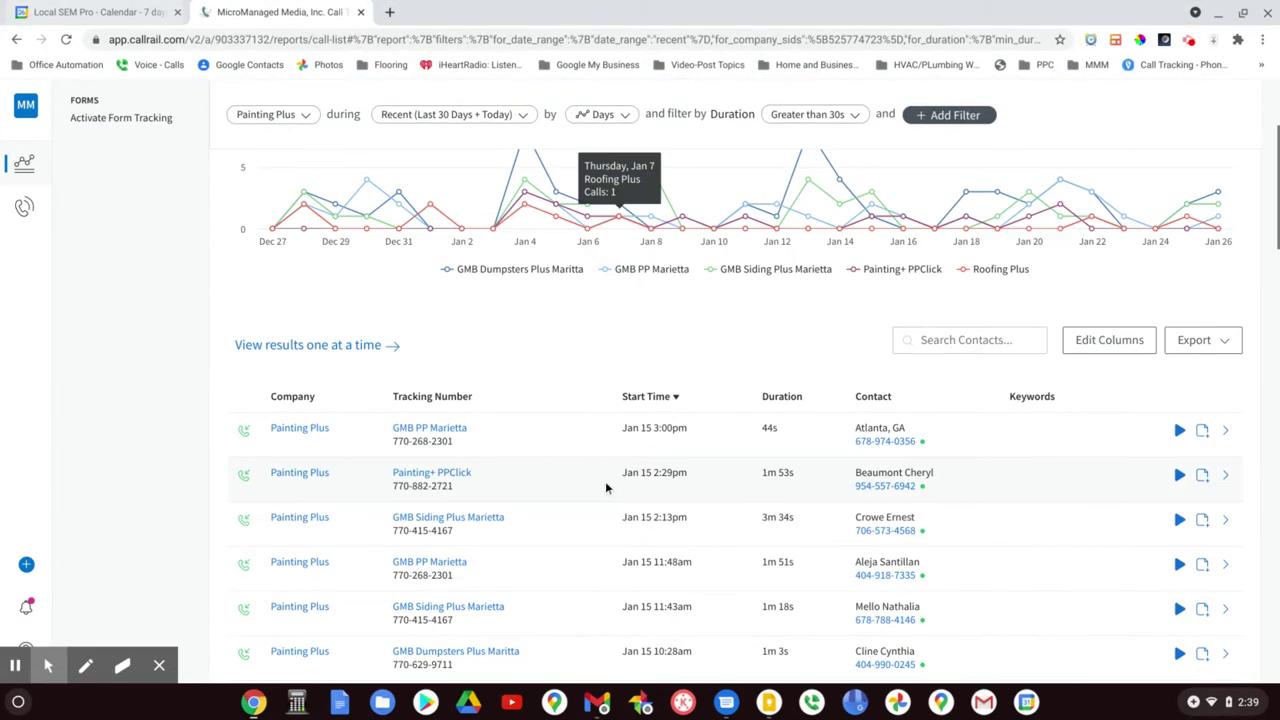
pyautogui.scroll(-2, 519, 461)
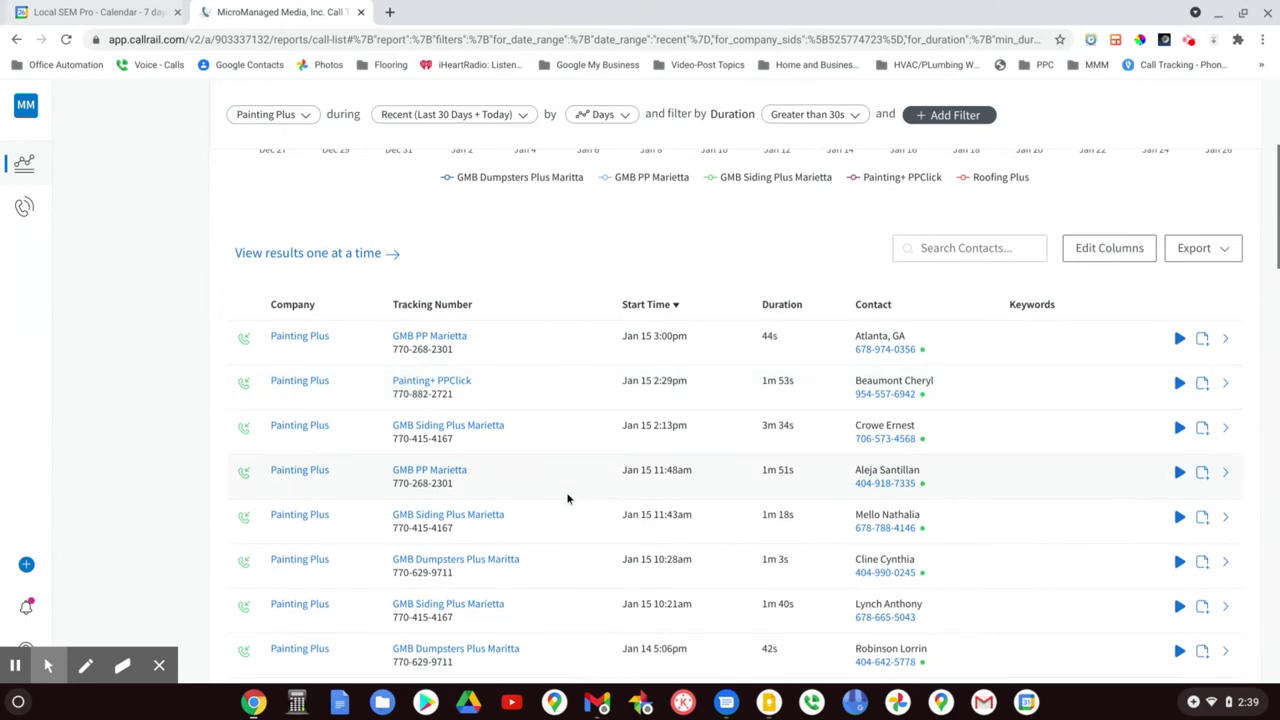
pyautogui.scroll(-4, 579, 495)
pyautogui.scroll(-2, 628, 503)
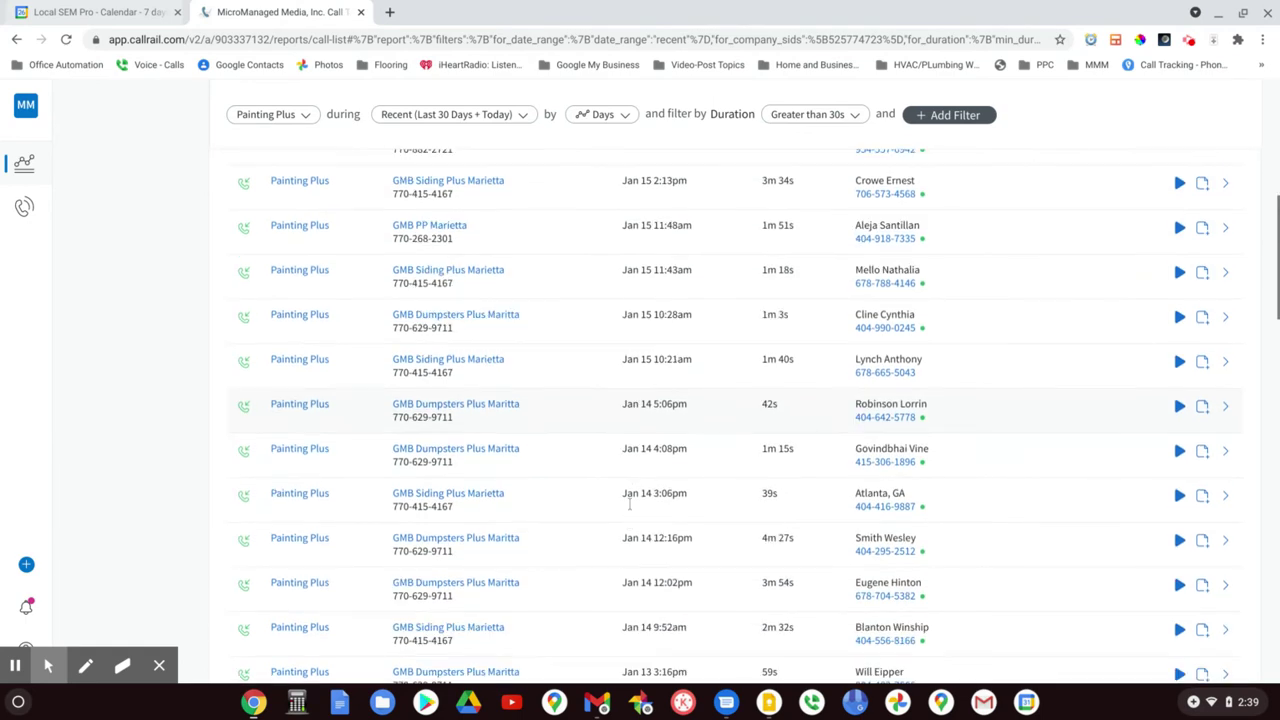
pyautogui.scroll(-1, 530, 500)
pyautogui.scroll(-3, 486, 505)
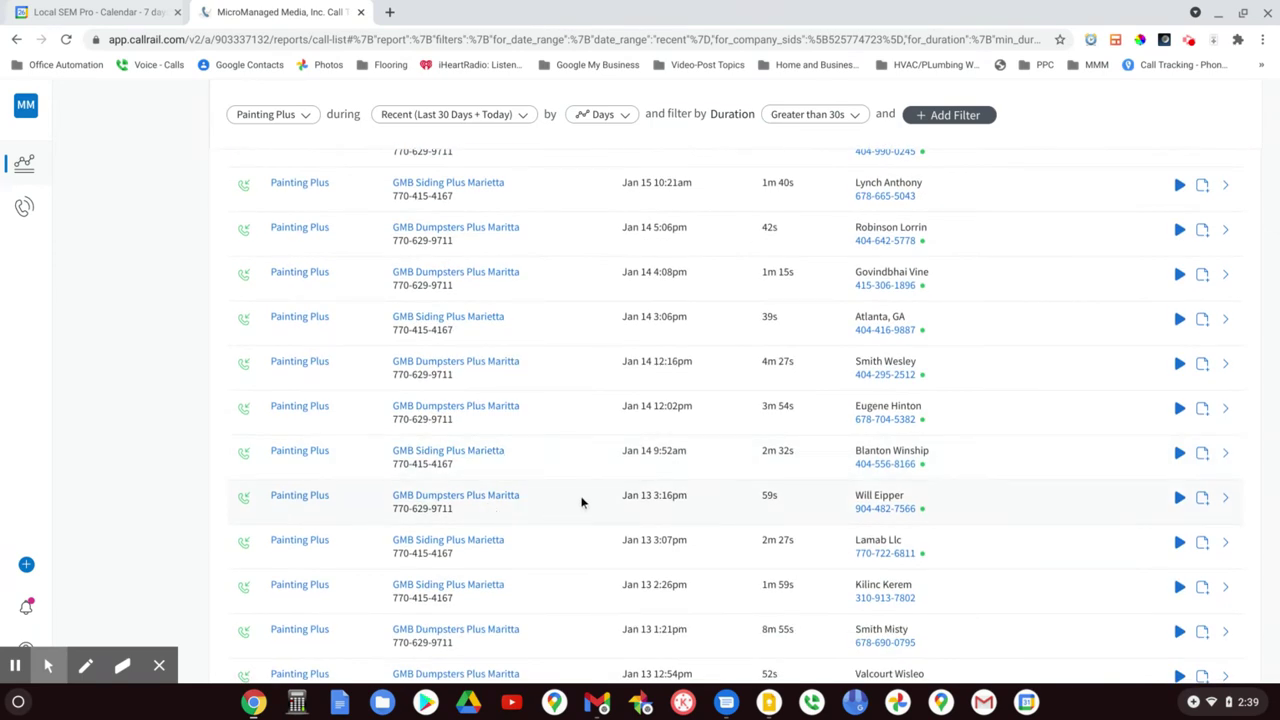
pyautogui.scroll(-3, 700, 490)
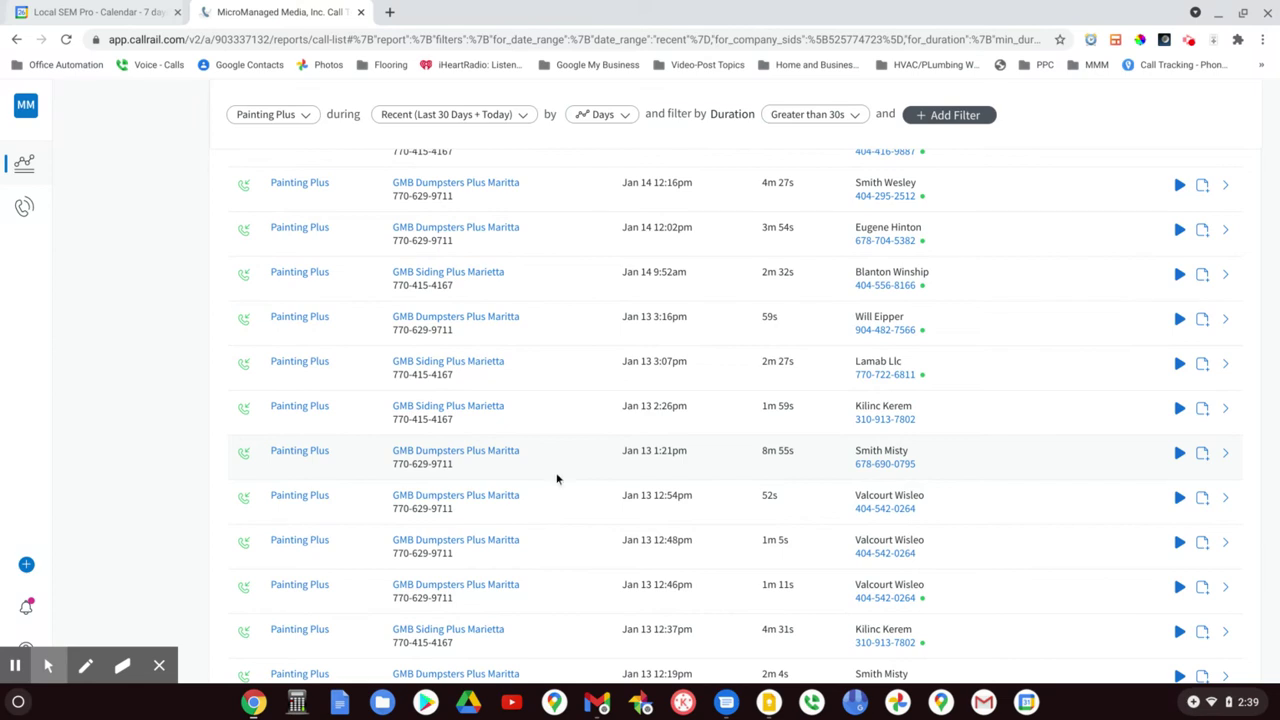
pyautogui.scroll(-3, 559, 486)
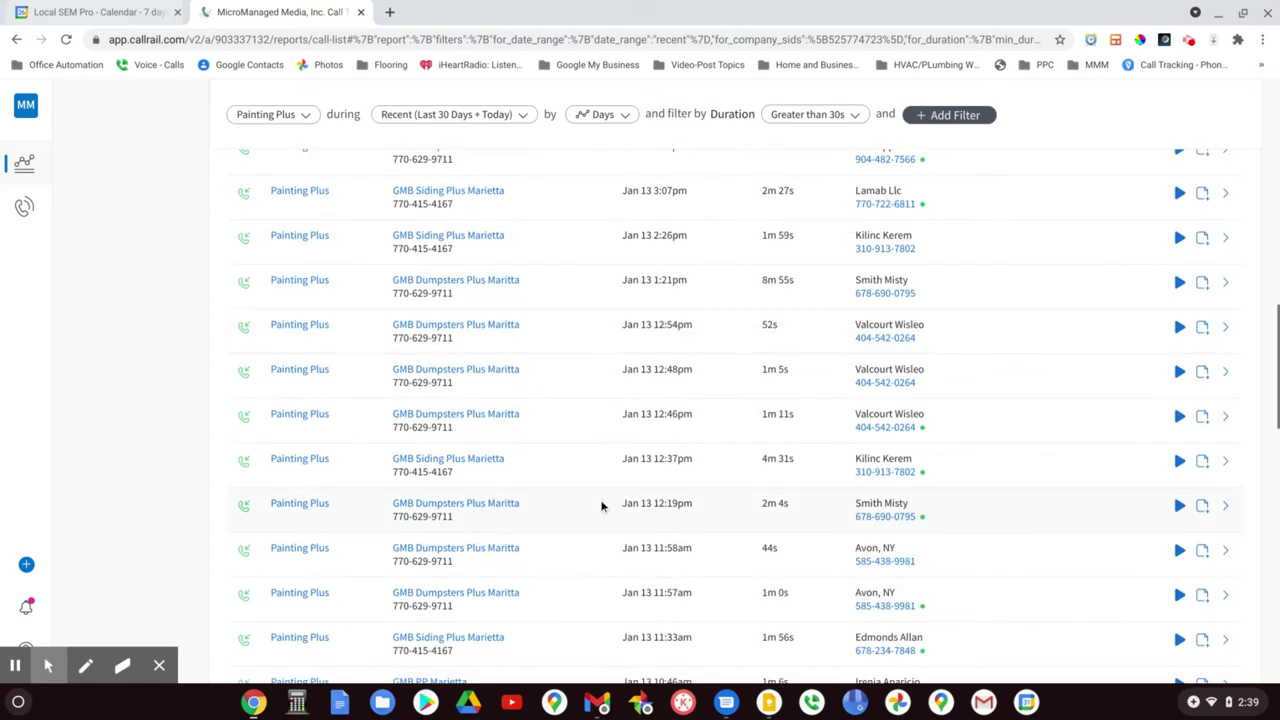
pyautogui.scroll(-2, 603, 506)
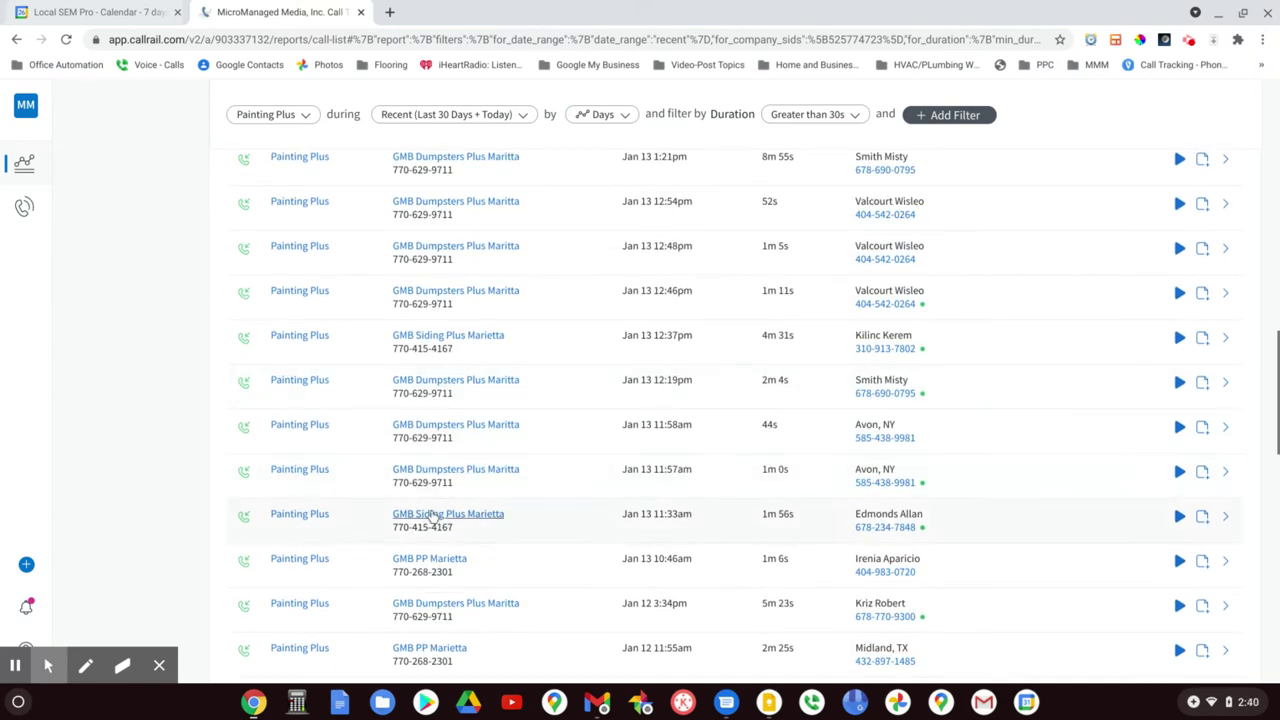
pyautogui.scroll(-4, 434, 516)
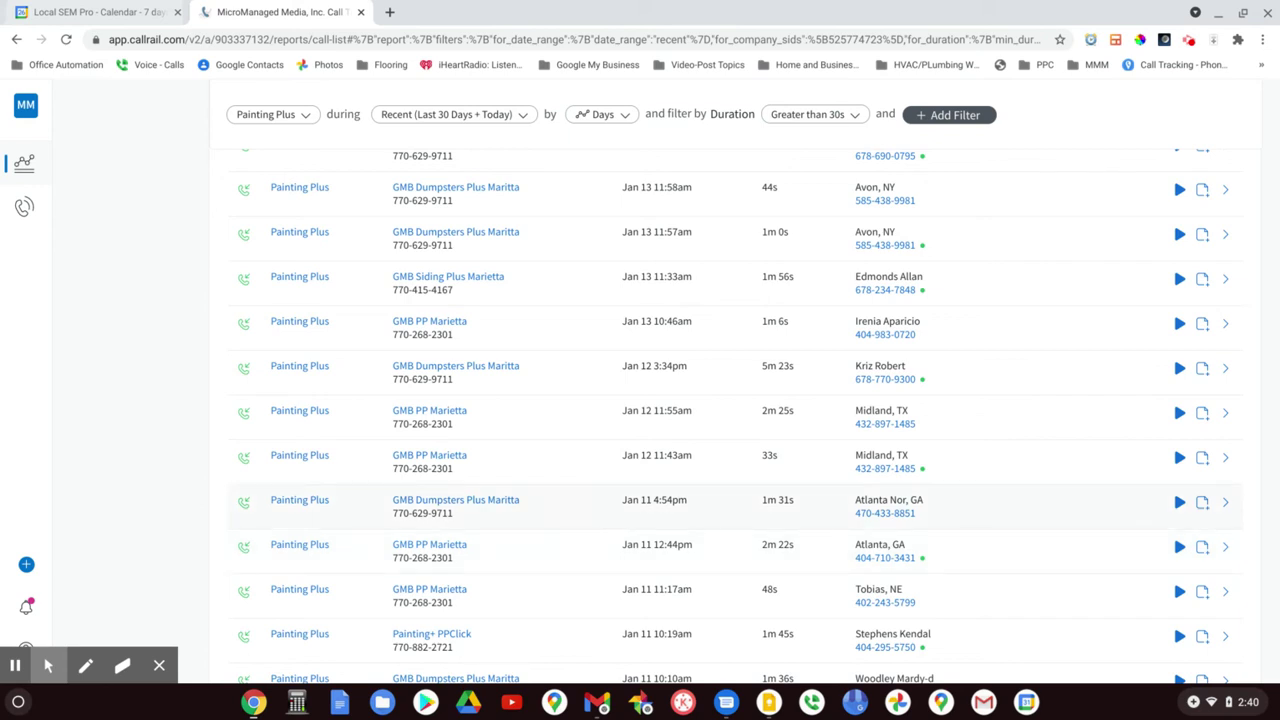
pyautogui.scroll(15, 616, 517)
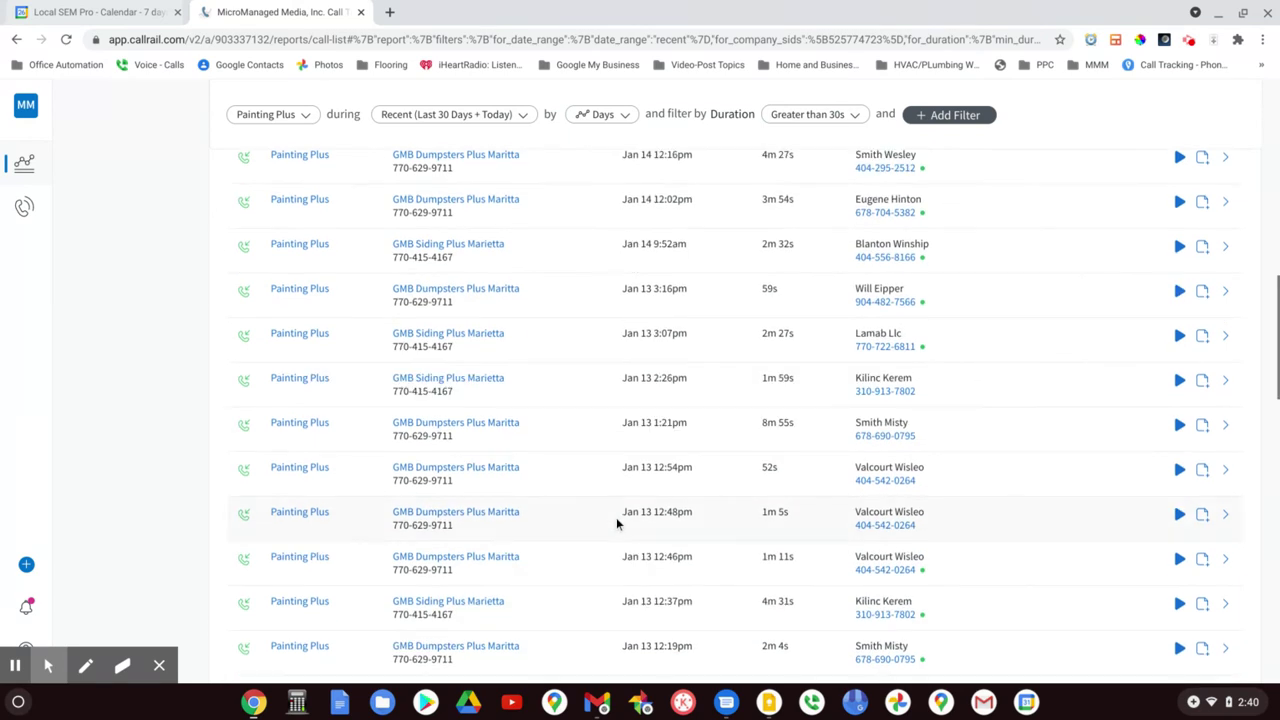
pyautogui.moveTo(773, 395)
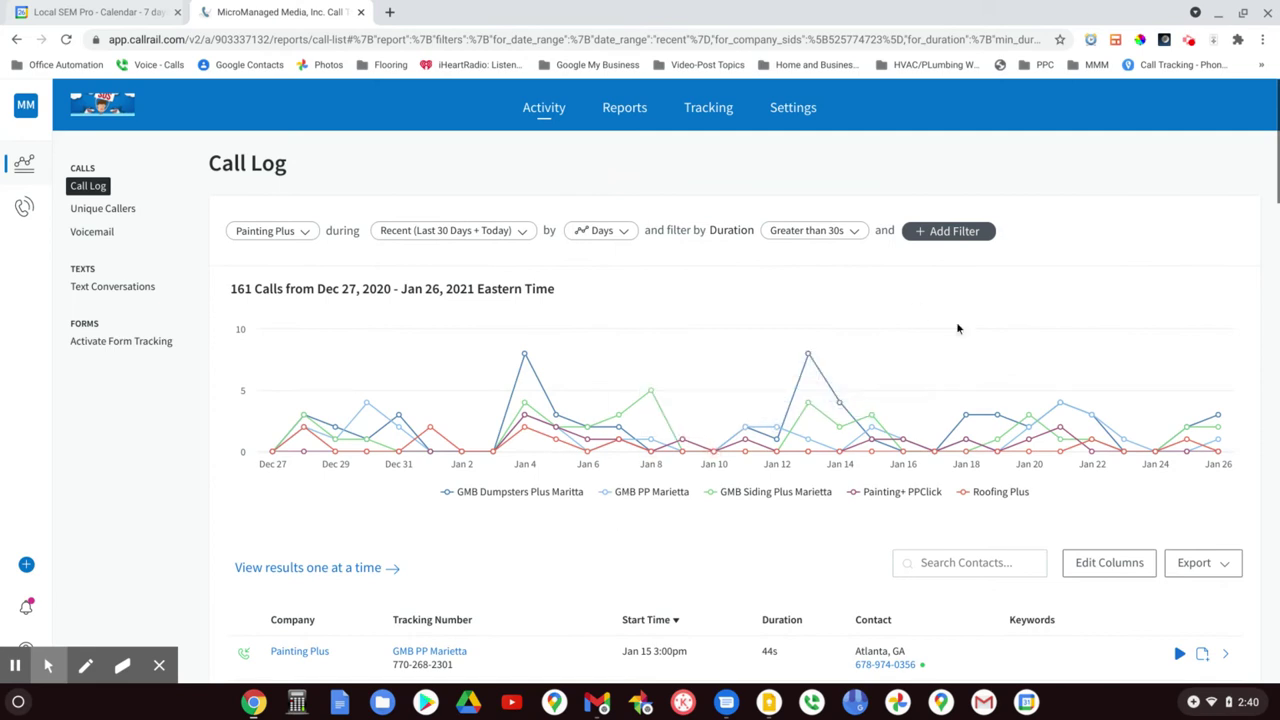